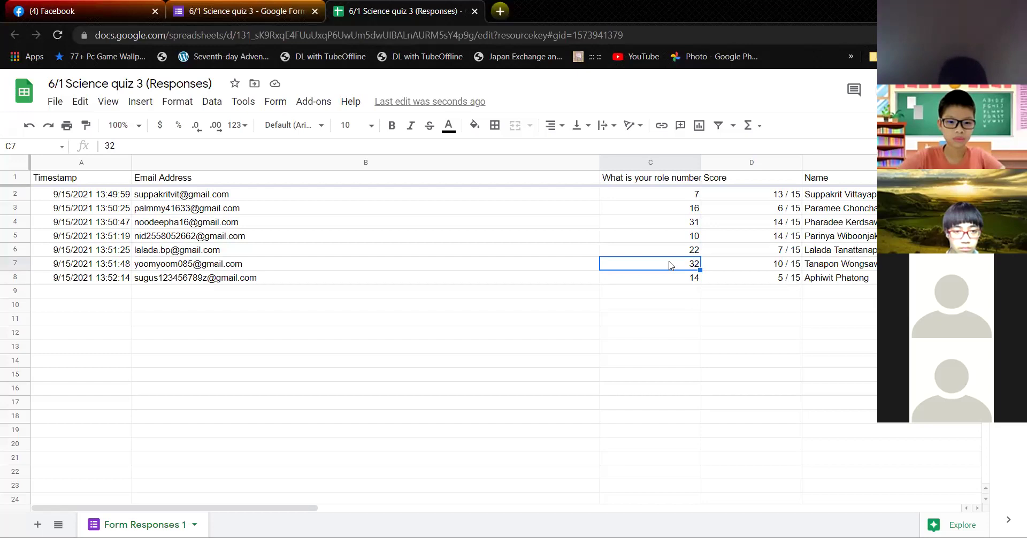
Step: Review the role numbers and scores of the incoming science quiz 3 responses
key(Down)
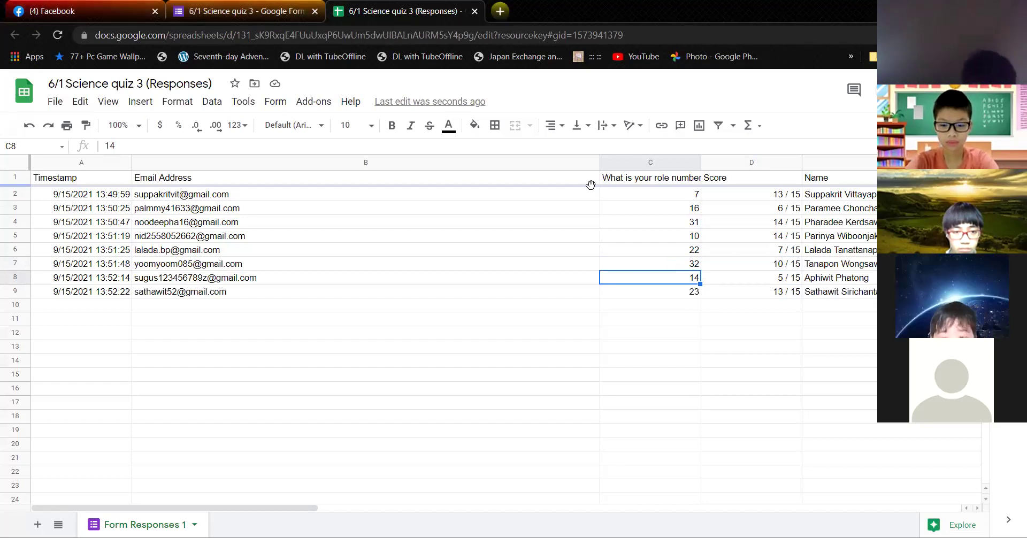
click(684, 294)
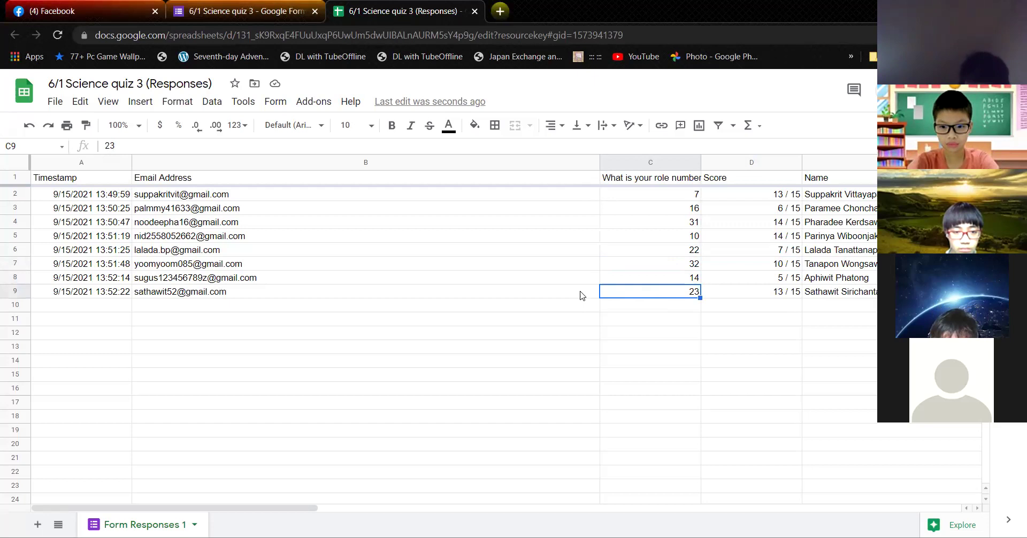
mouse_move(580, 288)
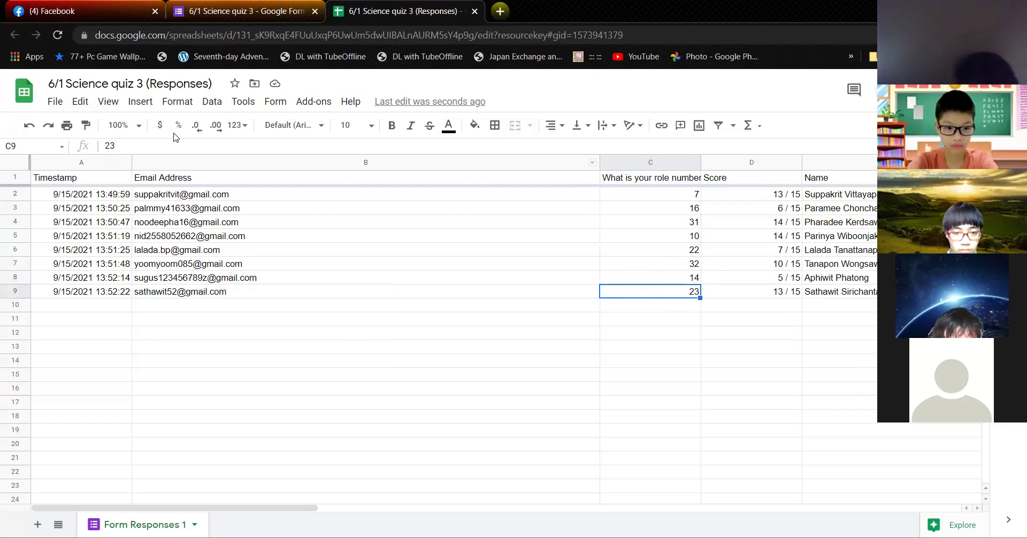
drag(131, 164, 271, 176)
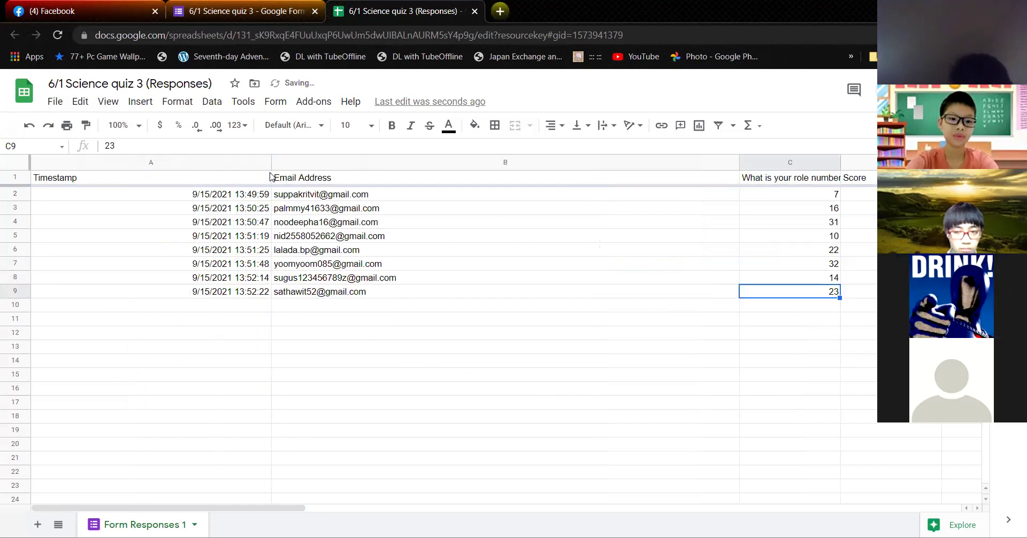
key(ctrl+z)
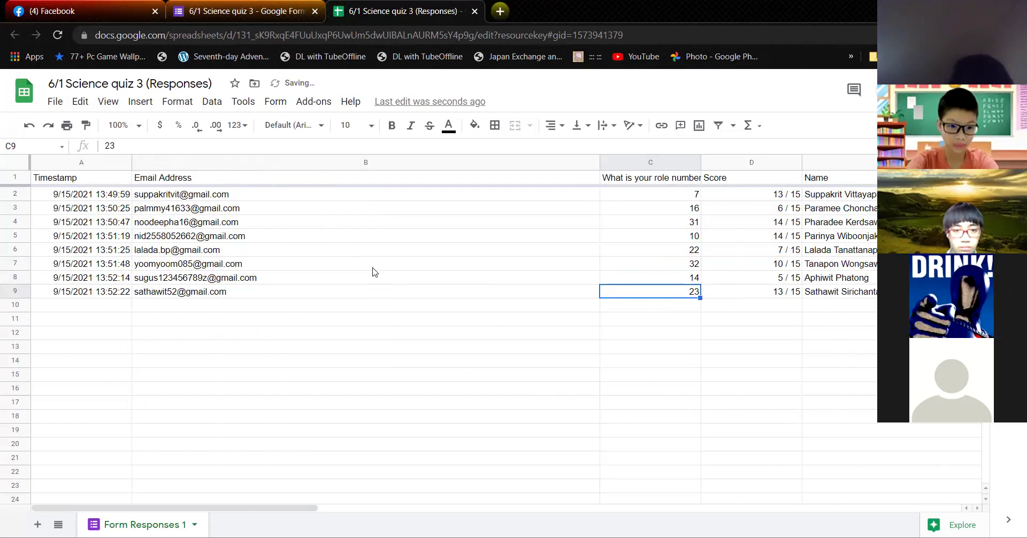
click(465, 331)
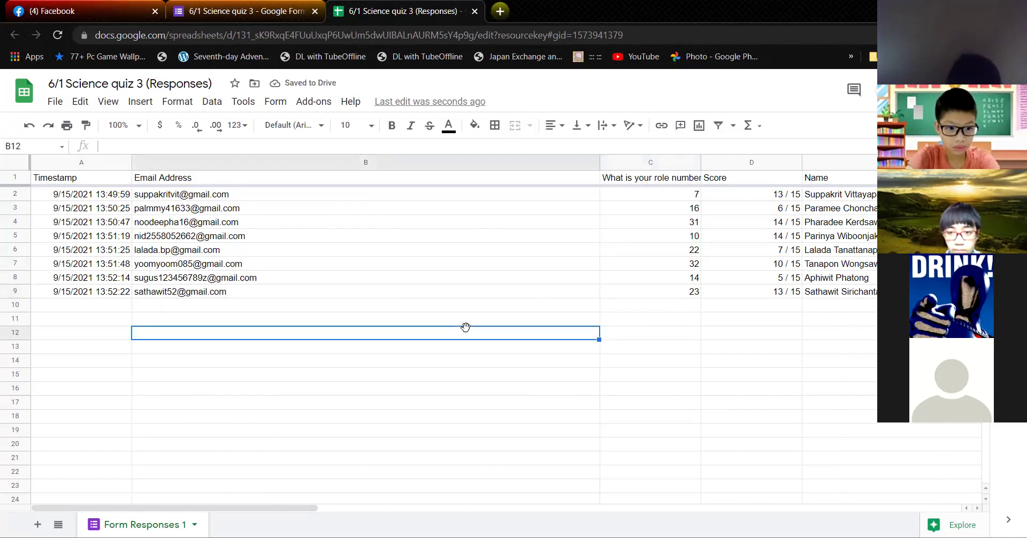
click(431, 291)
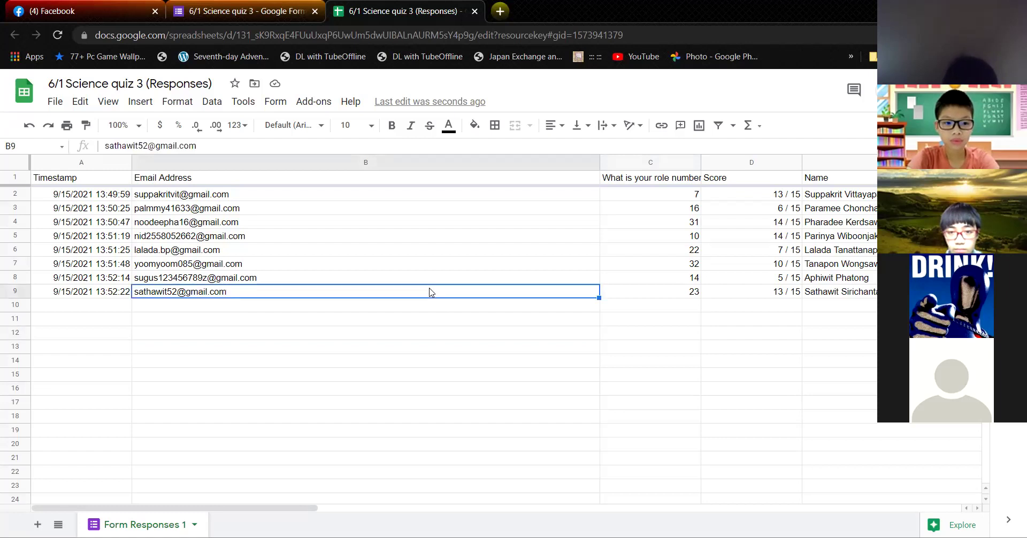
click(429, 333)
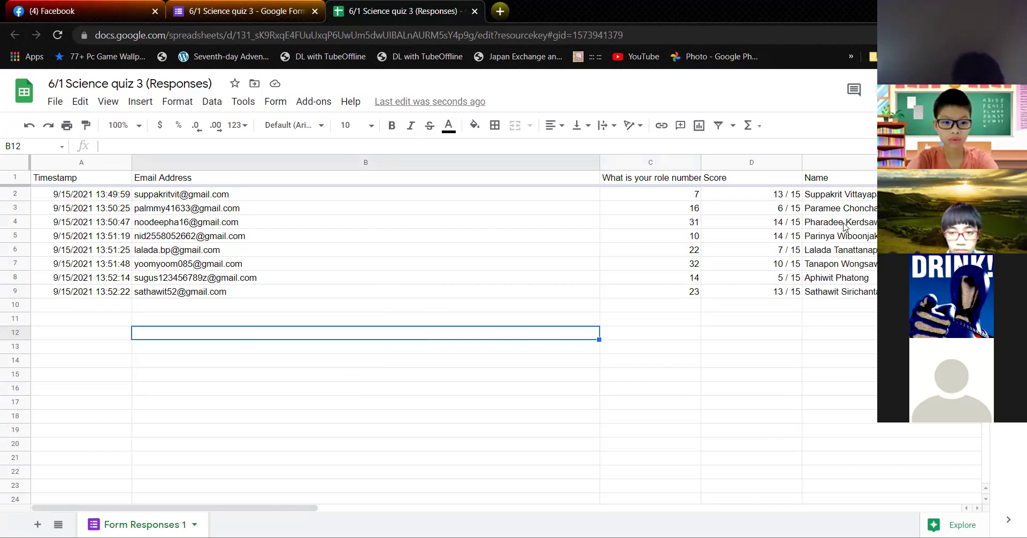
click(684, 307)
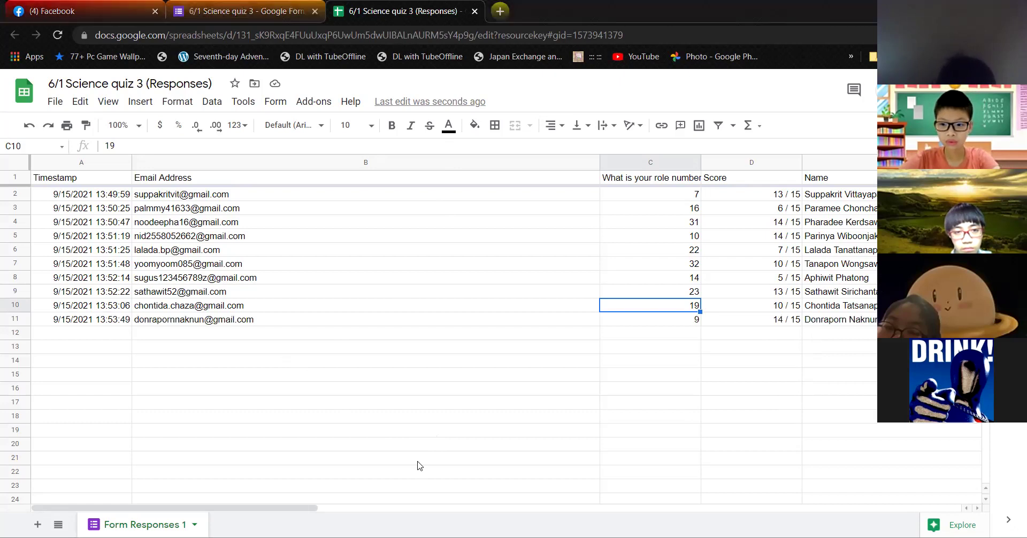
Step: Switch to the During Studying Score SCIENCE workbook in Excel and rename the header in F5 to "science quiz 1"
key(alt+Tab)
scroll(355, 257, down, 2)
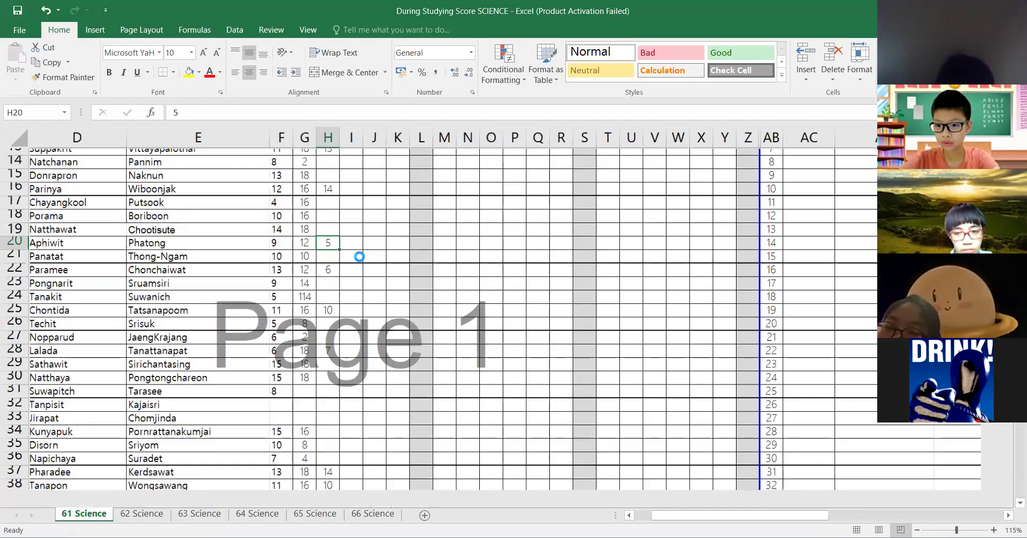
scroll(356, 257, up, 3)
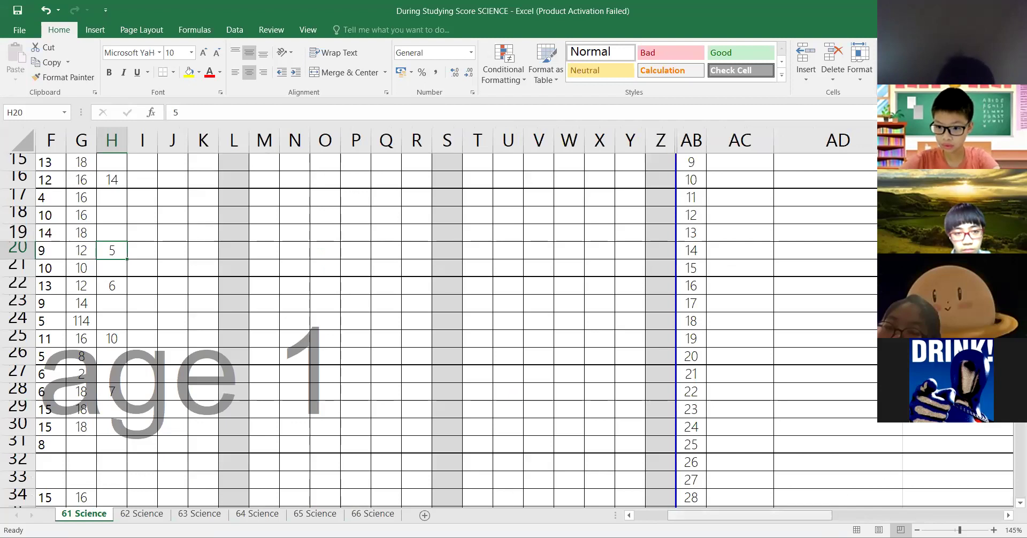
scroll(653, 507, left, 2)
scroll(476, 201, up, 3)
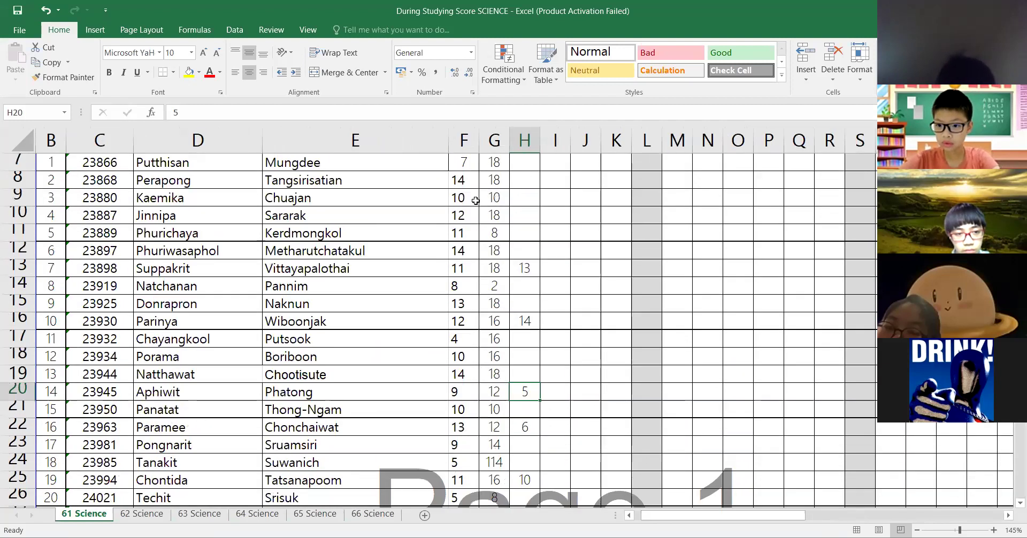
scroll(475, 200, up, 1)
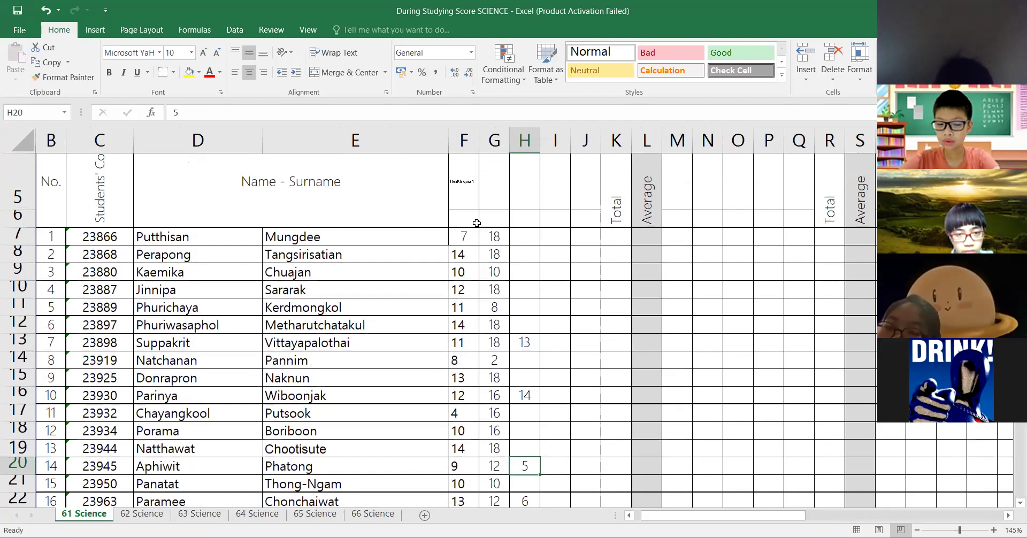
click(487, 187)
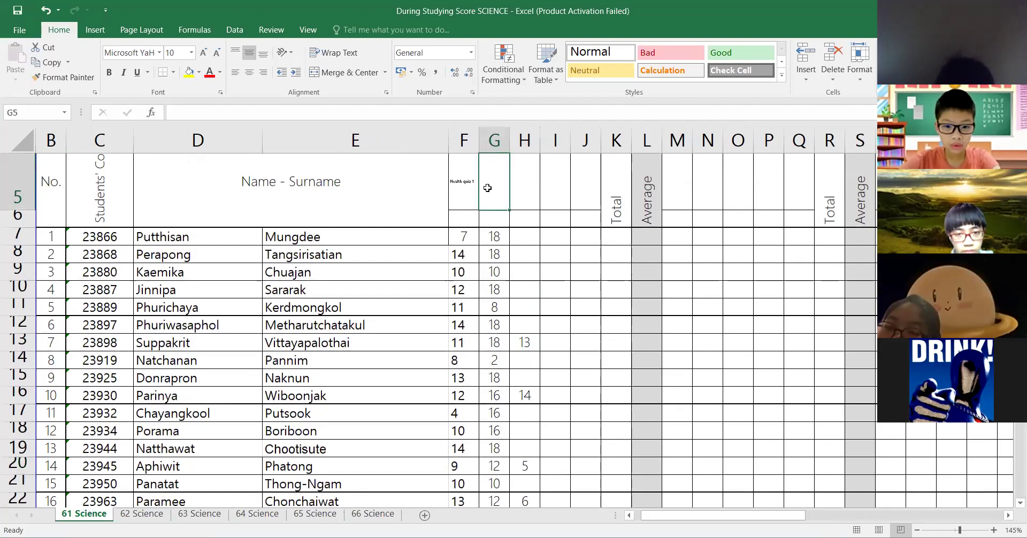
key(Left)
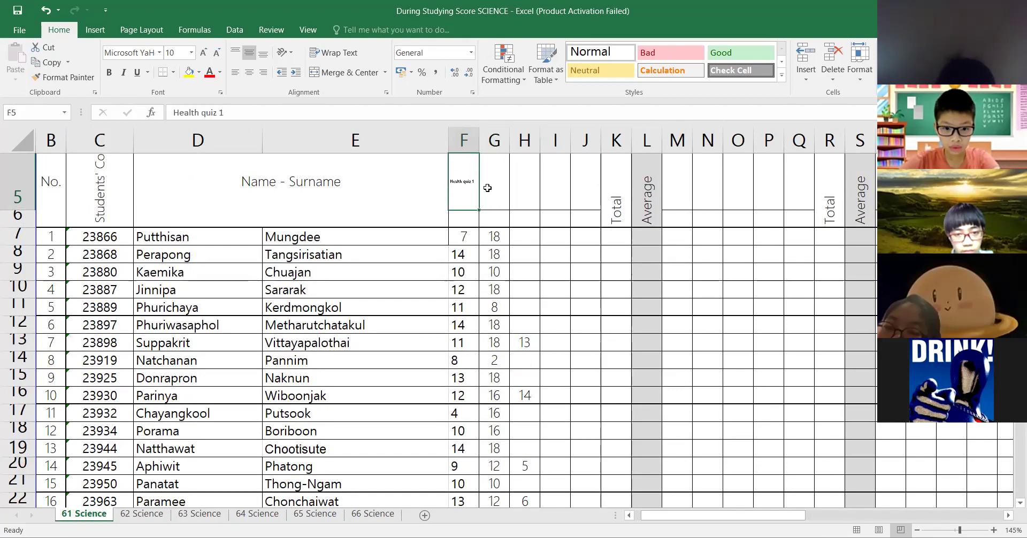
text(science )
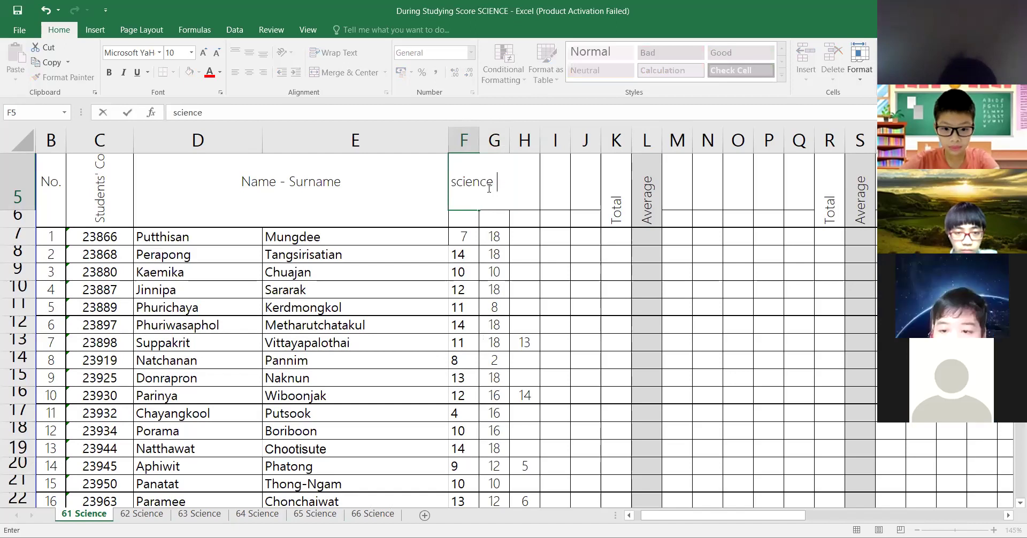
text(quiz 1)
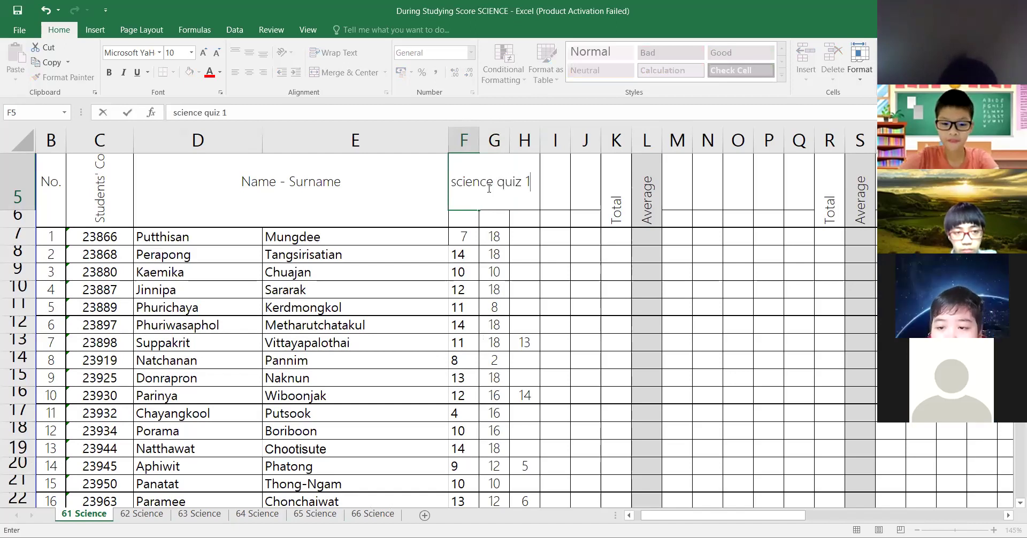
key(Tab)
Step: Label the next two score column headers "science quiz 2" in G5 and "science quiz 3" in H5
text(scie)
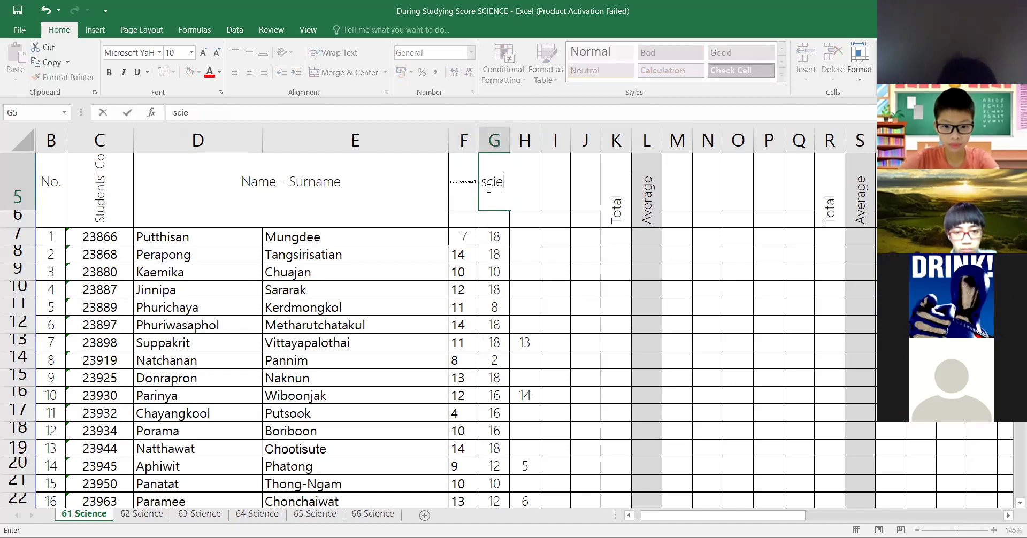
text(nce quiz 2)
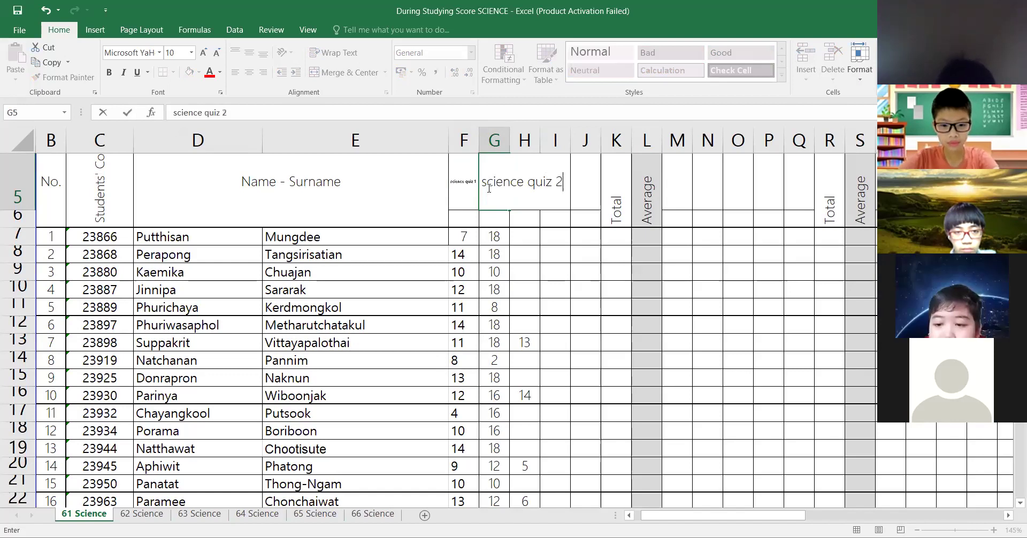
key(Tab)
text(s)
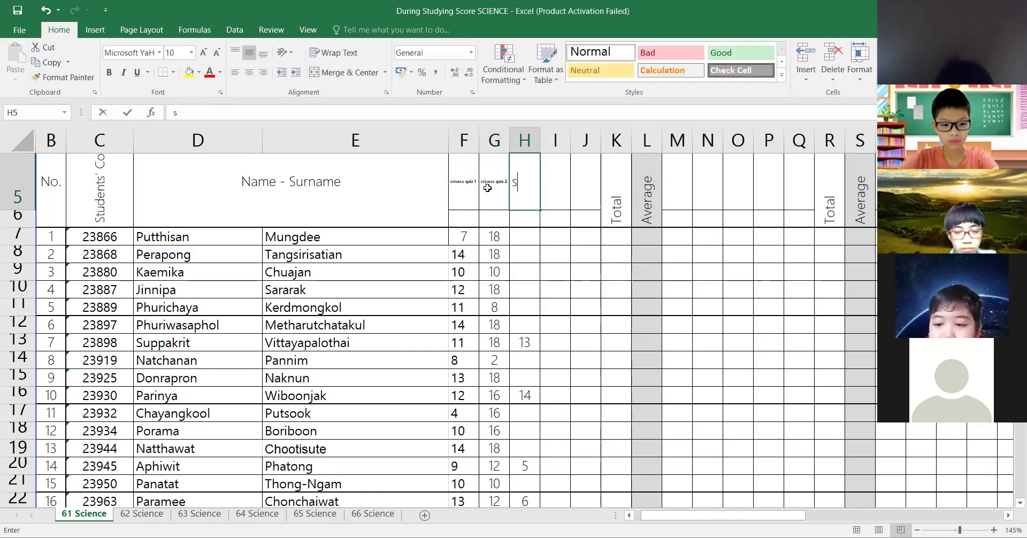
text(cience quiz 3)
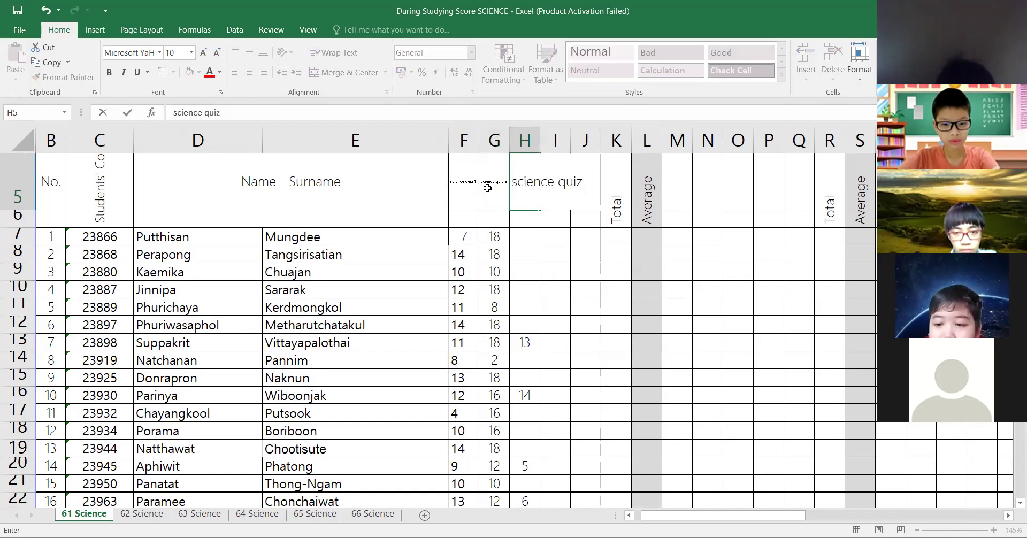
click(515, 255)
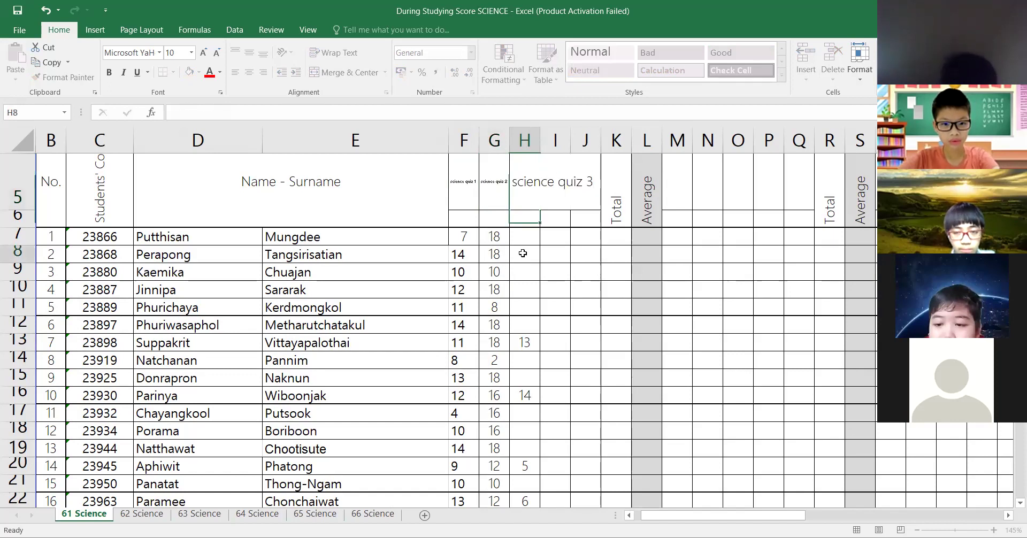
Step: Examine the quiz score columns of the 61 Science sheet for students with missing scores
scroll(509, 302, down, 1)
scroll(507, 326, down, 2)
scroll(506, 354, down, 2)
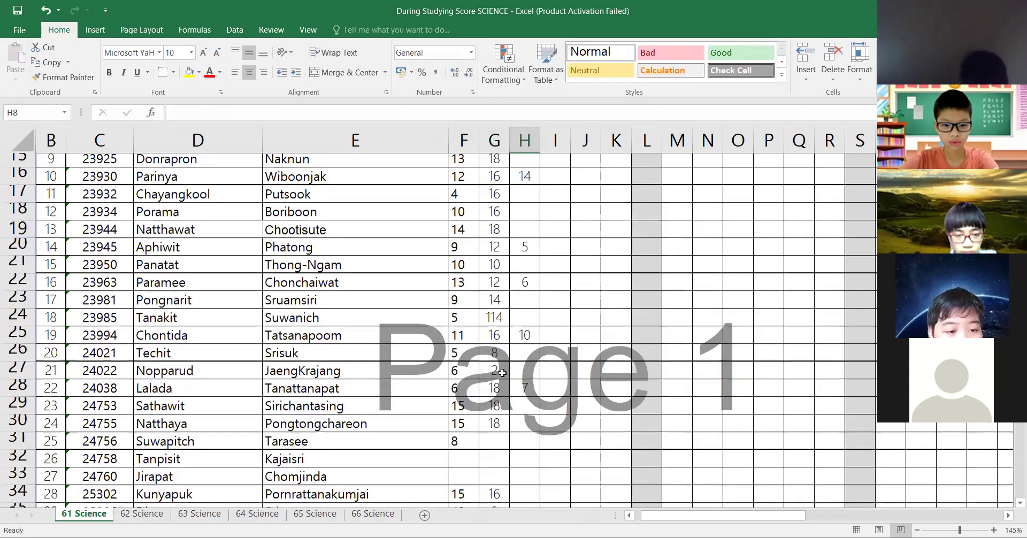
click(488, 428)
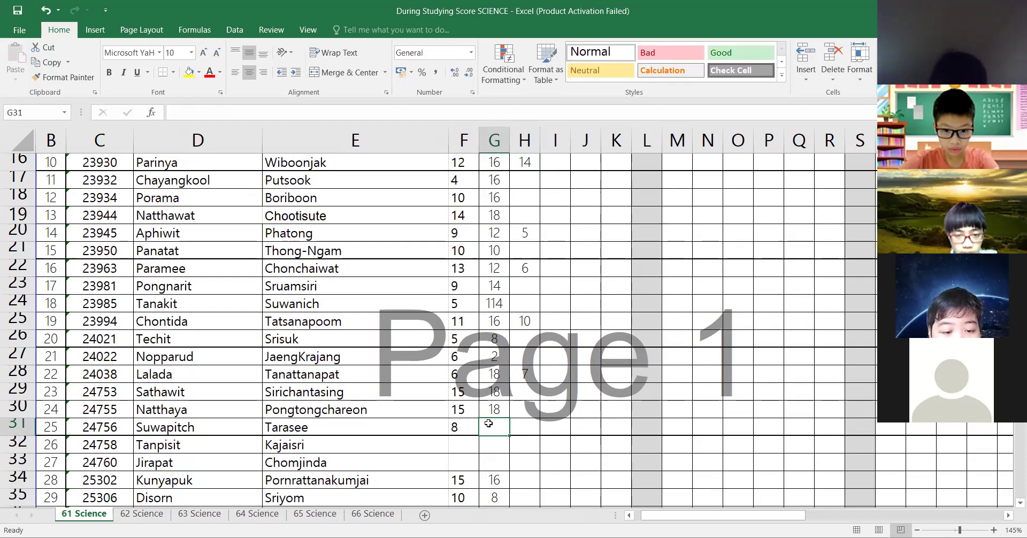
click(488, 445)
click(461, 449)
click(495, 463)
drag(493, 431, 501, 459)
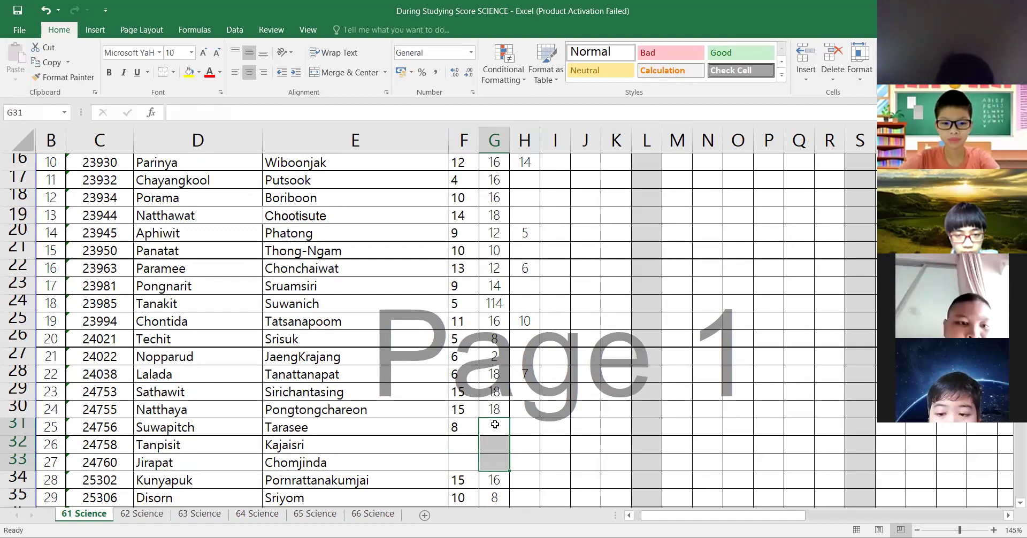
click(466, 457)
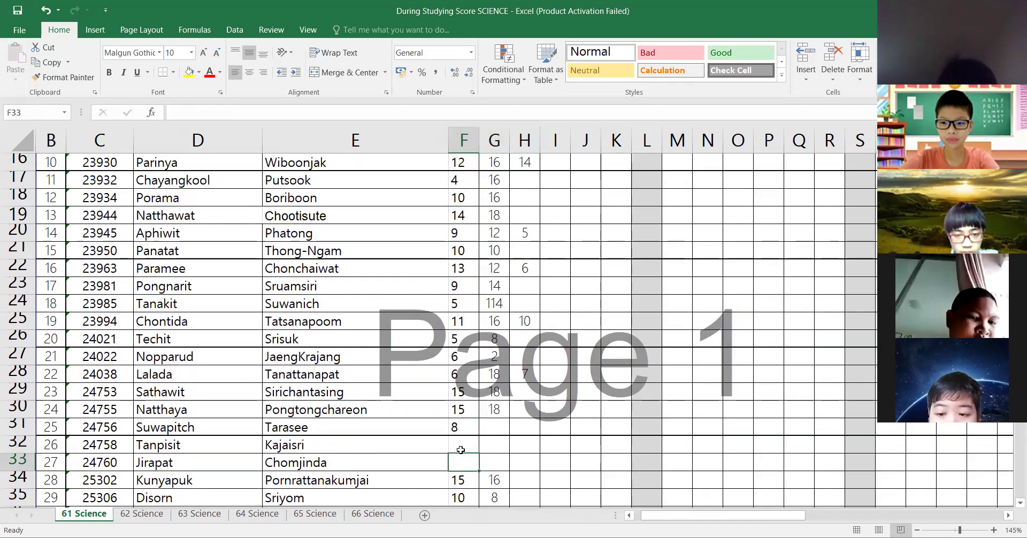
scroll(454, 418, down, 4)
scroll(447, 386, down, 1)
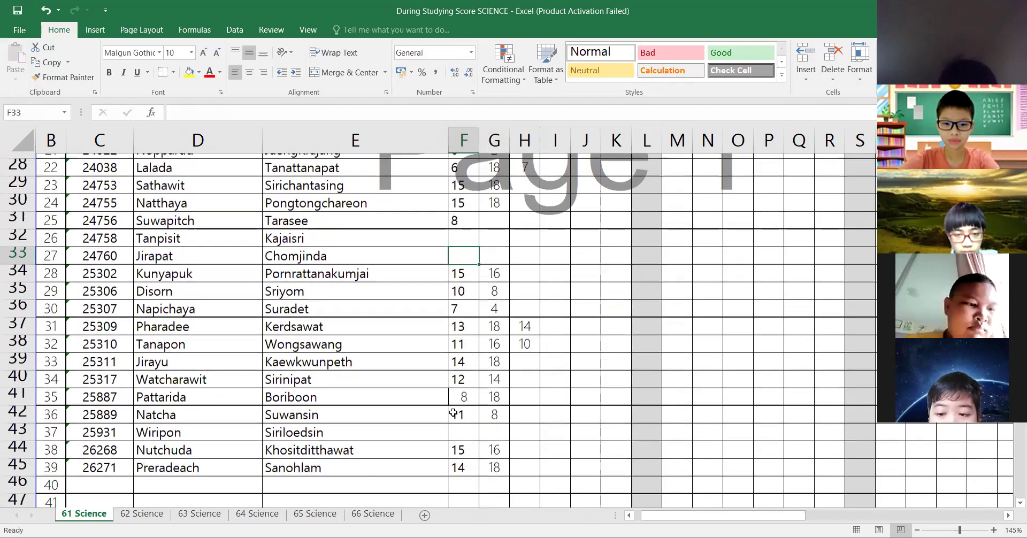
drag(459, 425, 510, 427)
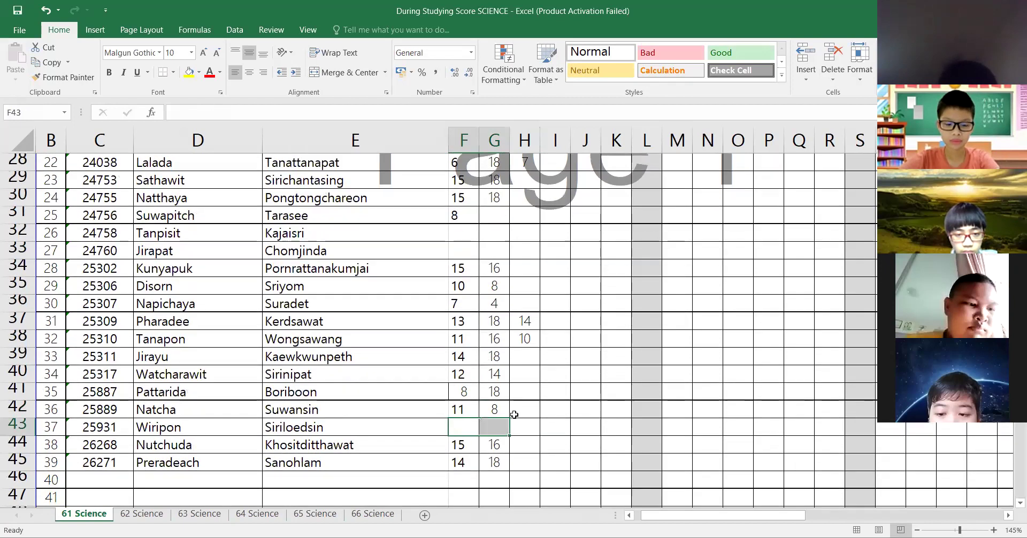
click(527, 357)
scroll(518, 295, up, 2)
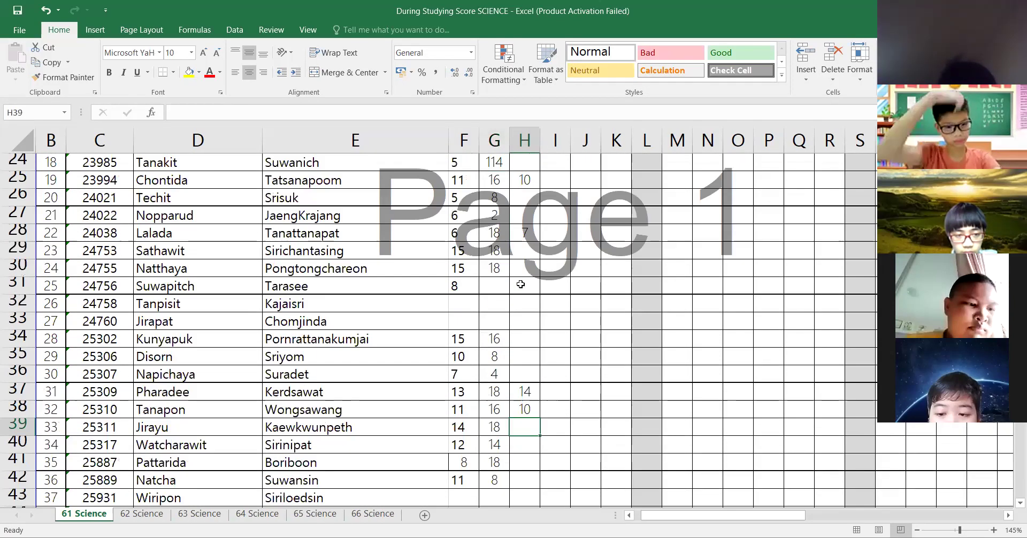
click(519, 284)
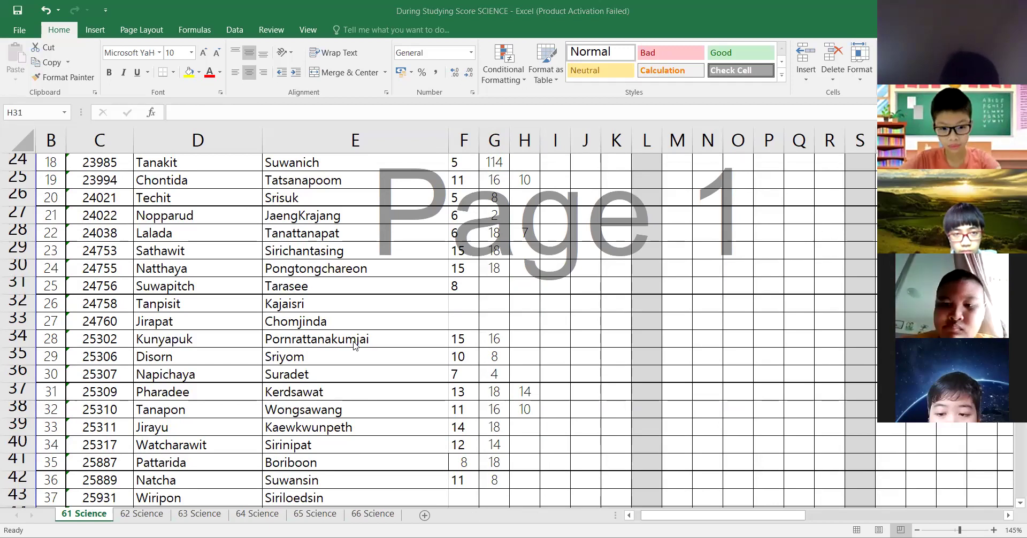
Step: Enter a science quiz 3 score of 14 for student No. 9 in cell H15
click(521, 325)
key(Up)
key(Up)
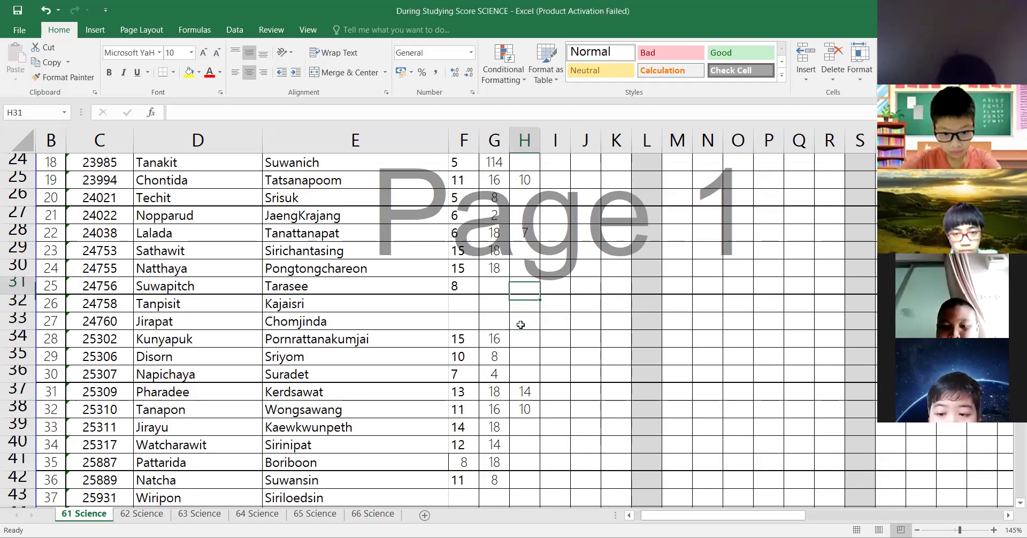
key(Up)
key(Up)
key(Up)
key(Up)
key(Up)
key(Up)
key(Up)
key(Up)
key(Up)
key(Up)
key(Up)
key(Up)
key(Up)
key(Up)
key(Up)
key(Up)
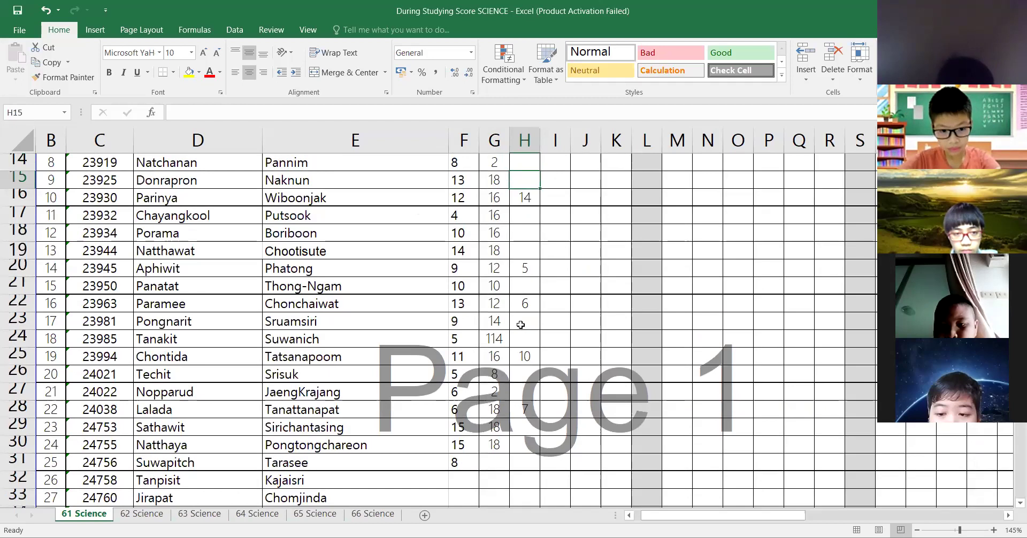
text(14)
key(Return)
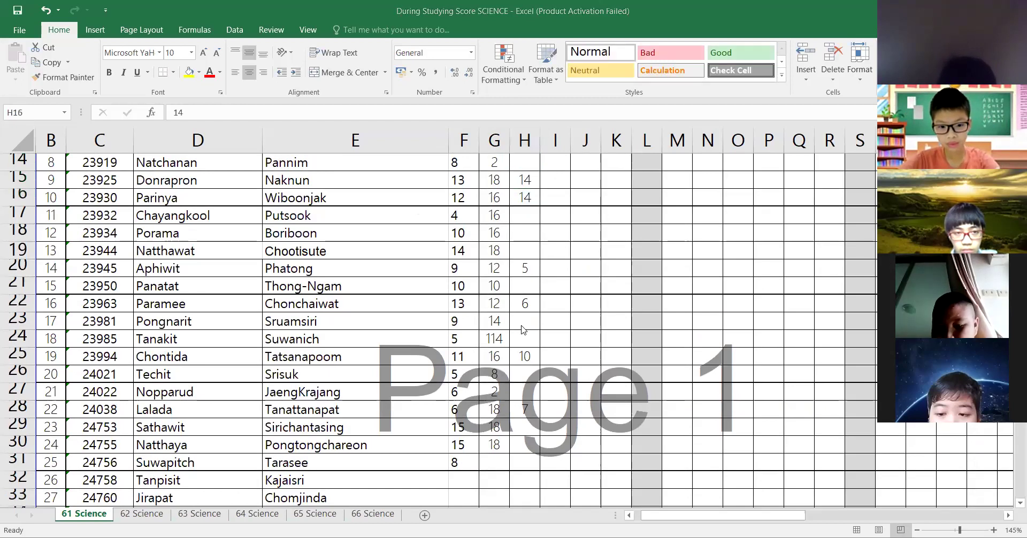
Step: Enter a science quiz 3 score of 14 for student No. 24 in cell H30
key(Down)
key(Down)
key(Down)
key(Down)
key(Down)
key(Down)
key(Down)
key(Down)
key(Down)
key(Down)
key(Down)
key(Down)
key(Down)
key(Down)
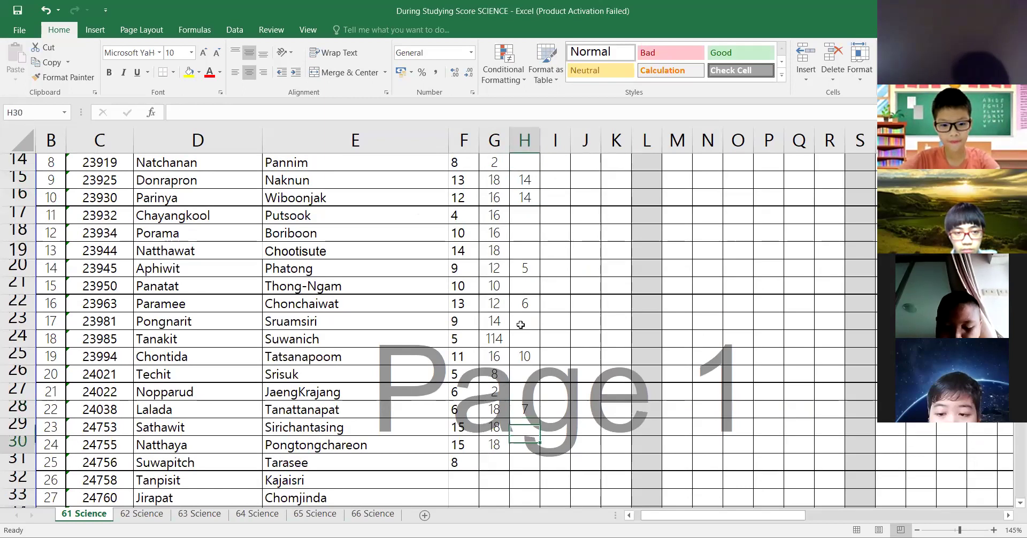
text(14)
key(Return)
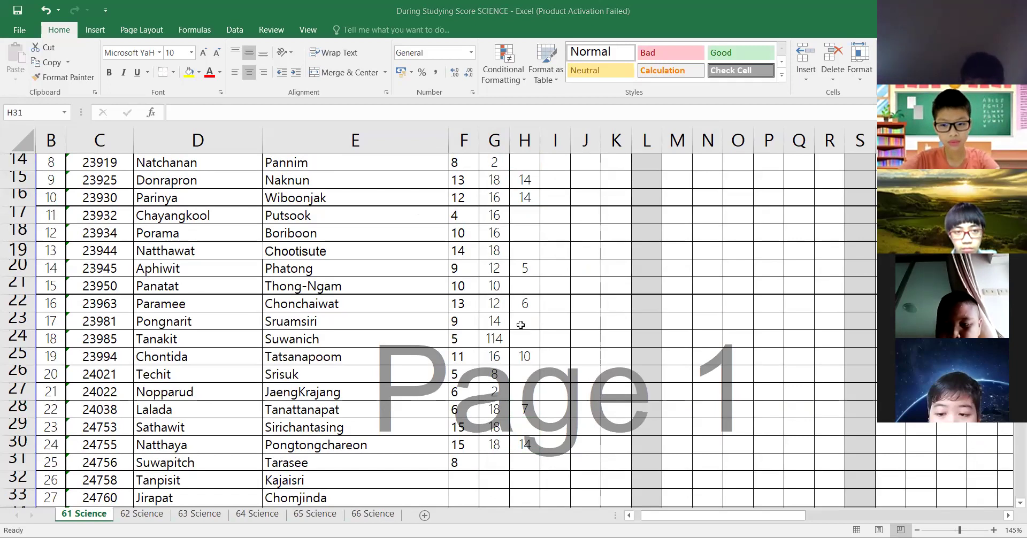
key(Up)
key(Up)
key(Up)
key(Up)
key(Up)
key(Up)
key(Up)
key(Up)
key(Up)
key(Up)
key(Up)
key(Up)
text(13)
key(Return)
key(Up)
key(Delete)
Step: Enter a science quiz 3 score of 13 for student No. 3 in cell H9
key(Up)
key(Up)
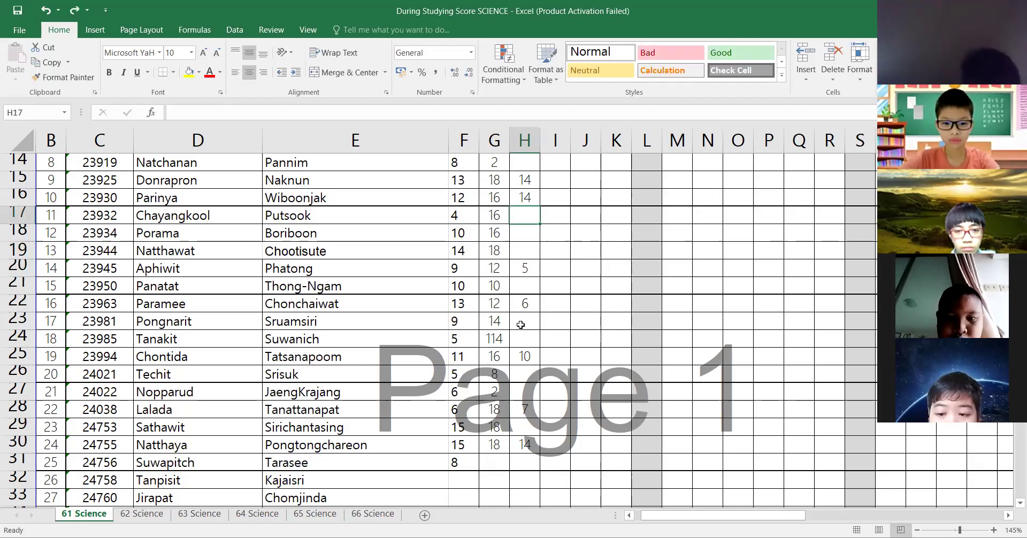
key(Up)
key(Up)
key(Up)
key(Up)
key(Up)
key(Up)
key(Up)
key(Up)
key(Up)
key(Up)
key(Up)
key(Up)
key(Down)
key(Down)
key(Down)
key(Down)
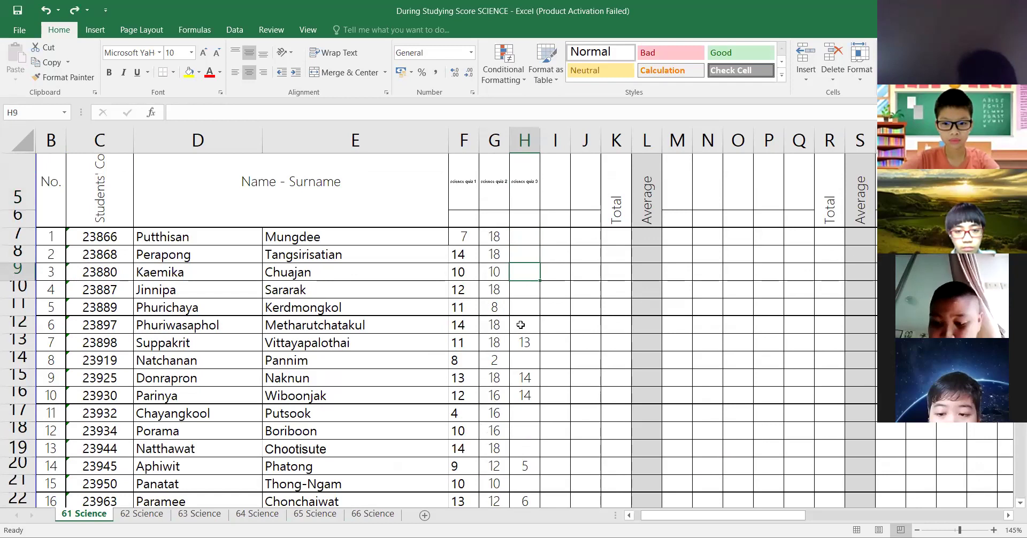
text(13)
key(Return)
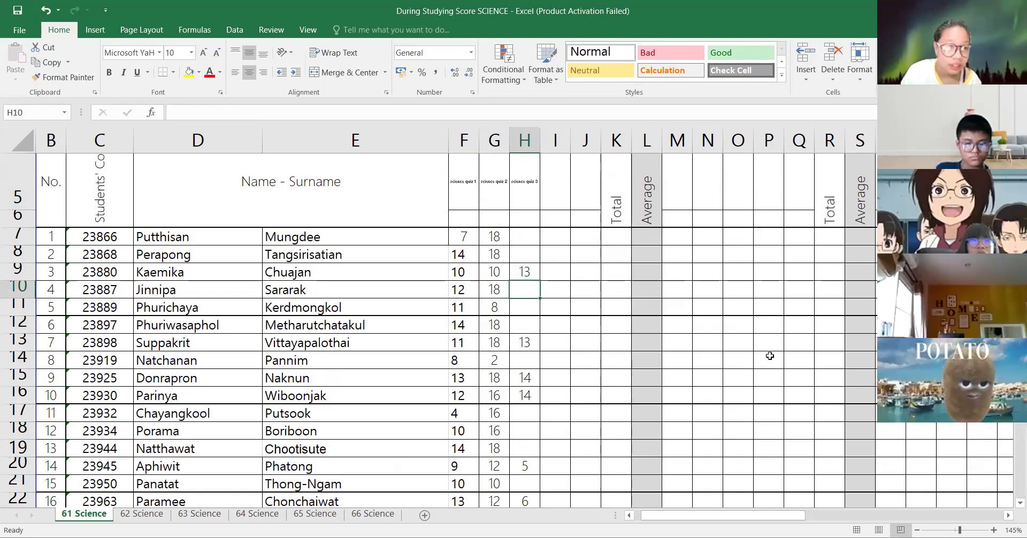
click(555, 236)
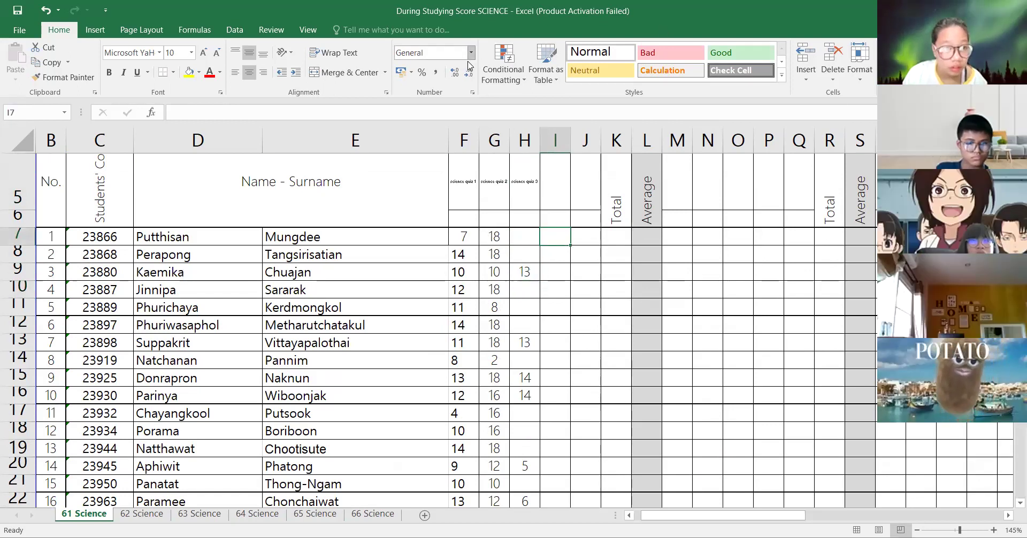